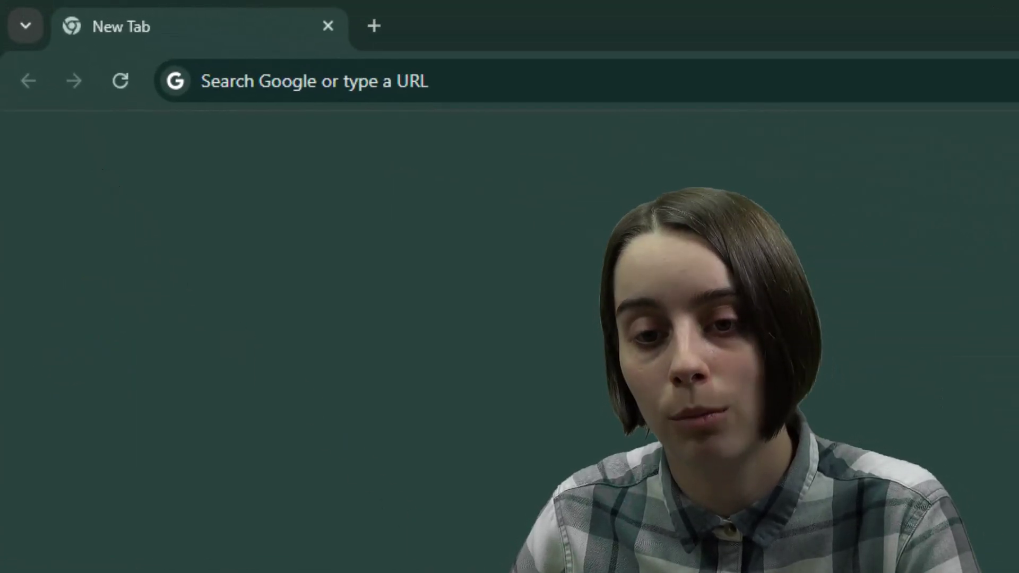
Step: Search for 'youtube' from the new tab and open the YouTube: Home result
left_click(259, 75)
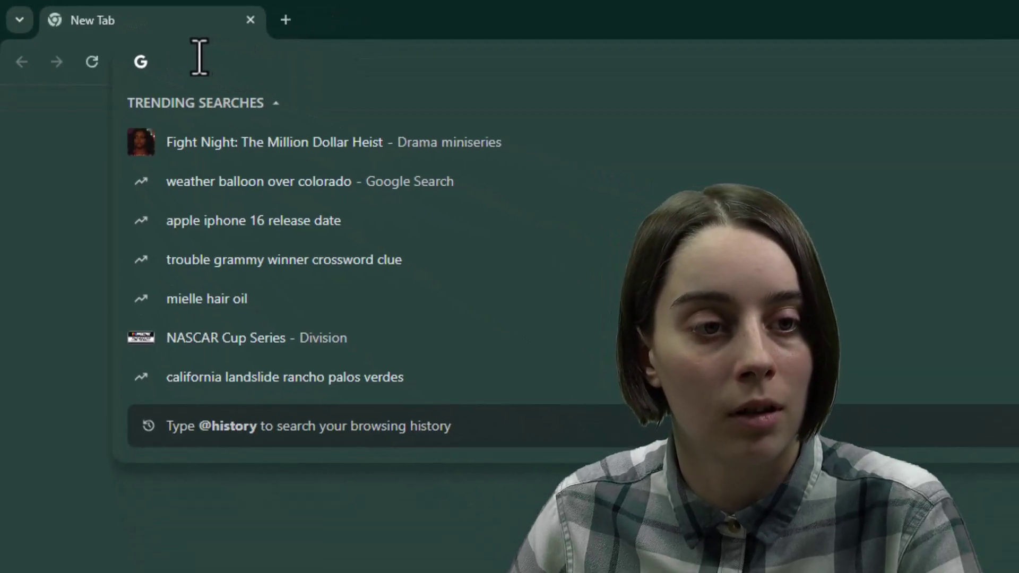
type("youtube")
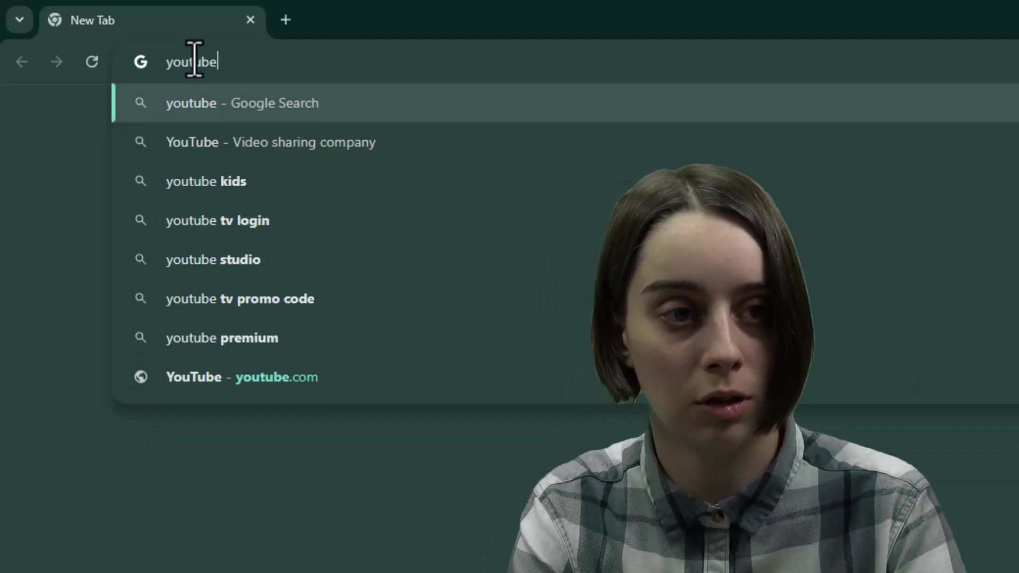
key("Return")
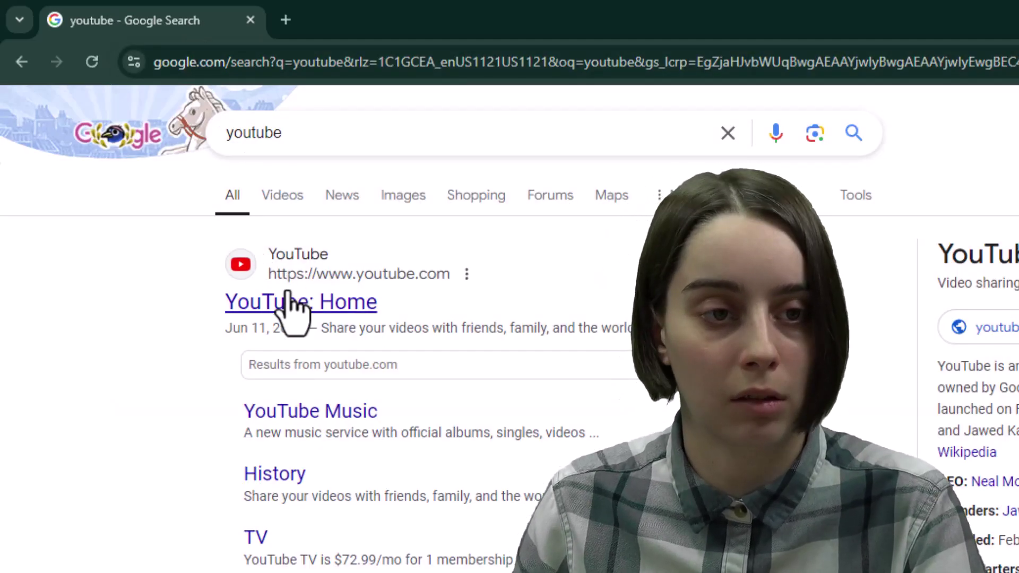
left_click(305, 300)
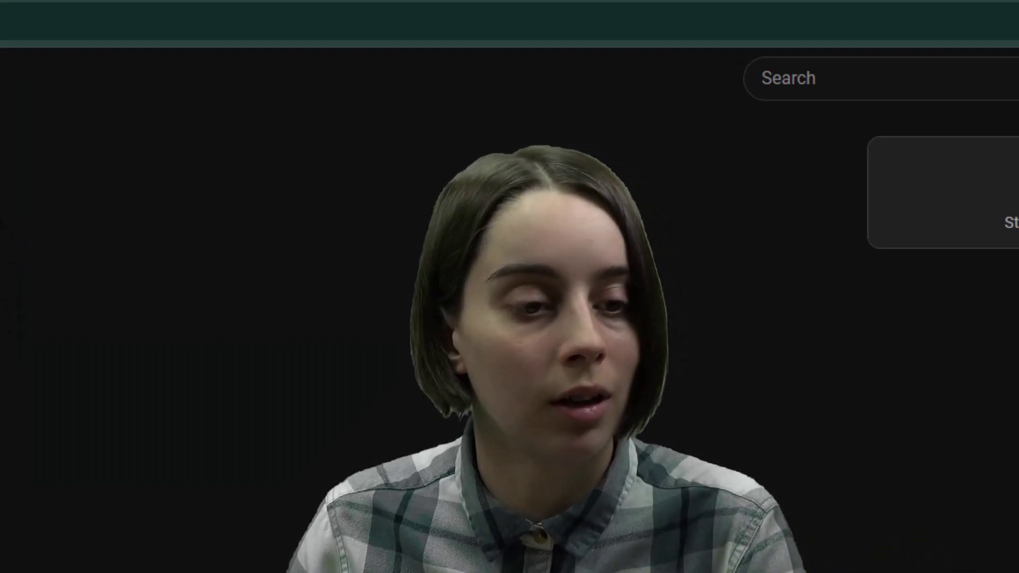
Step: Run a YouTube search for jazz videos and scroll down the results
left_click(845, 86)
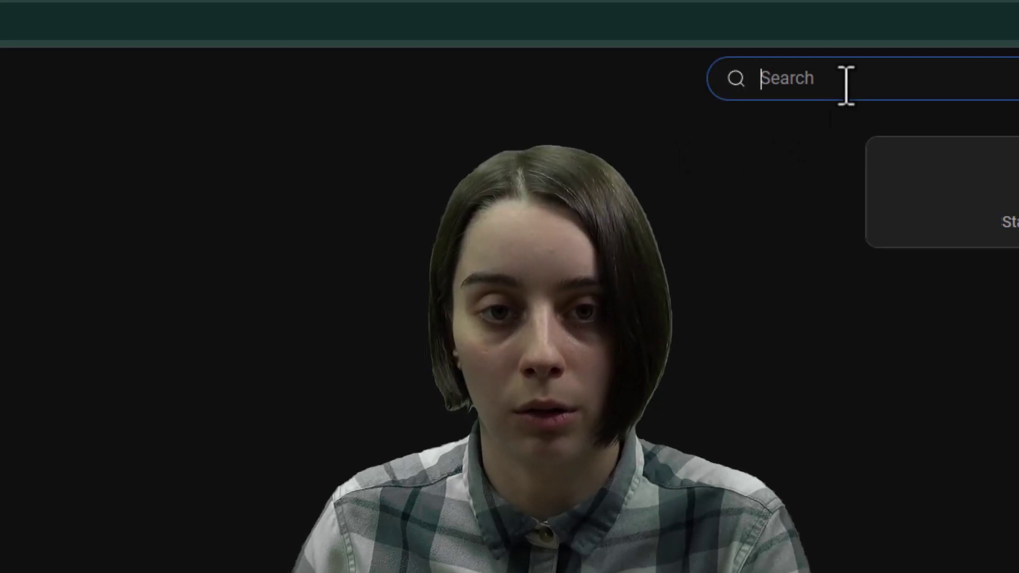
type("h")
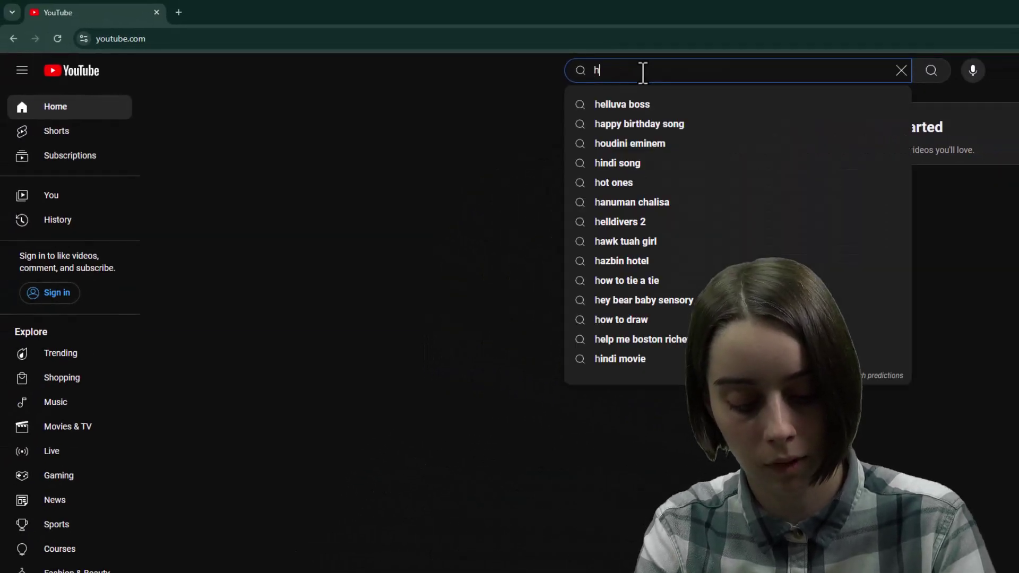
type("azz")
key("Return")
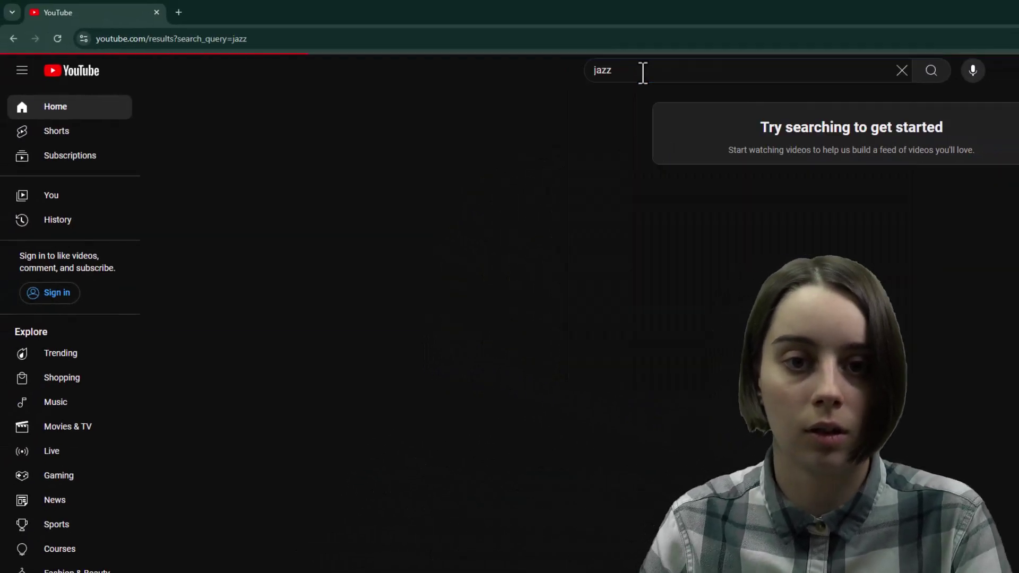
scroll(596, 303, "down", 2)
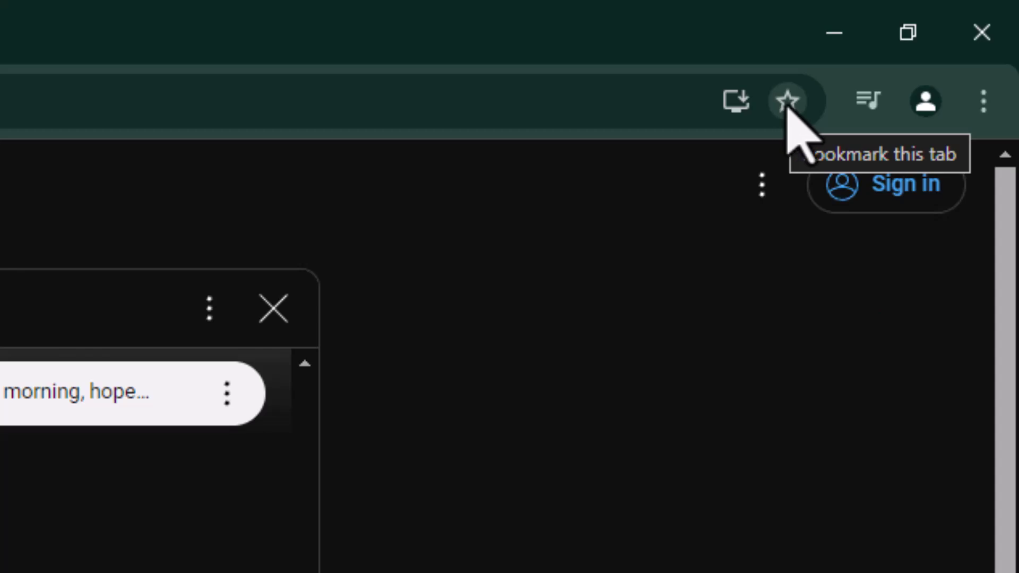
Step: Star the jazz video, naming the bookmark 'Jazz' and filing it under Bookmarks bar
left_click(787, 101)
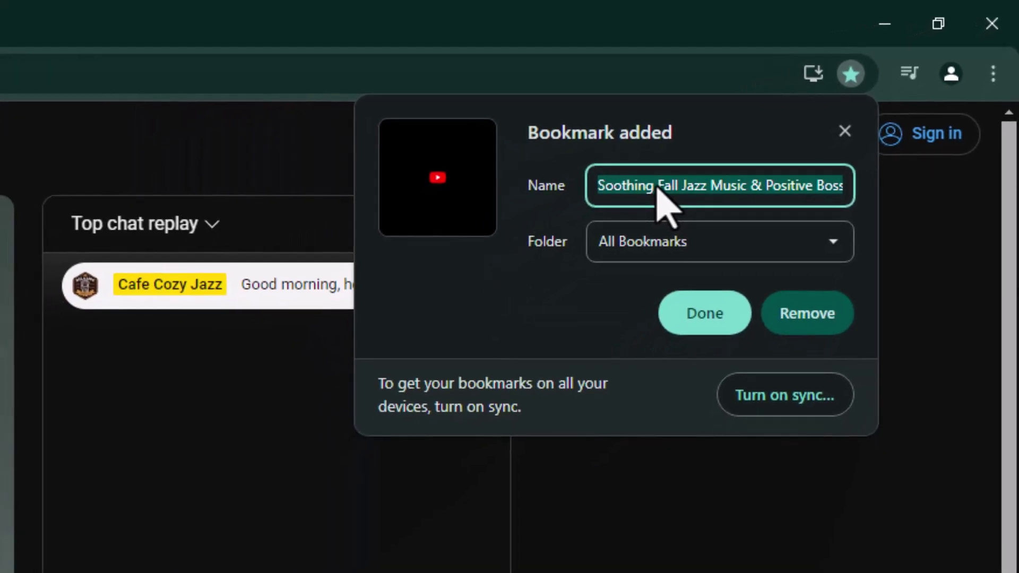
type("Jazz")
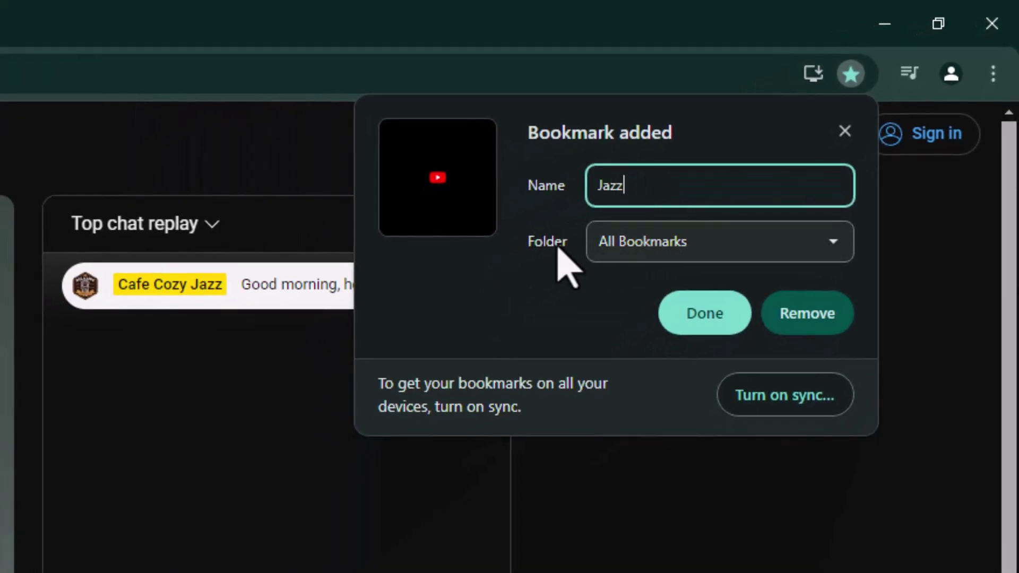
left_click(619, 247)
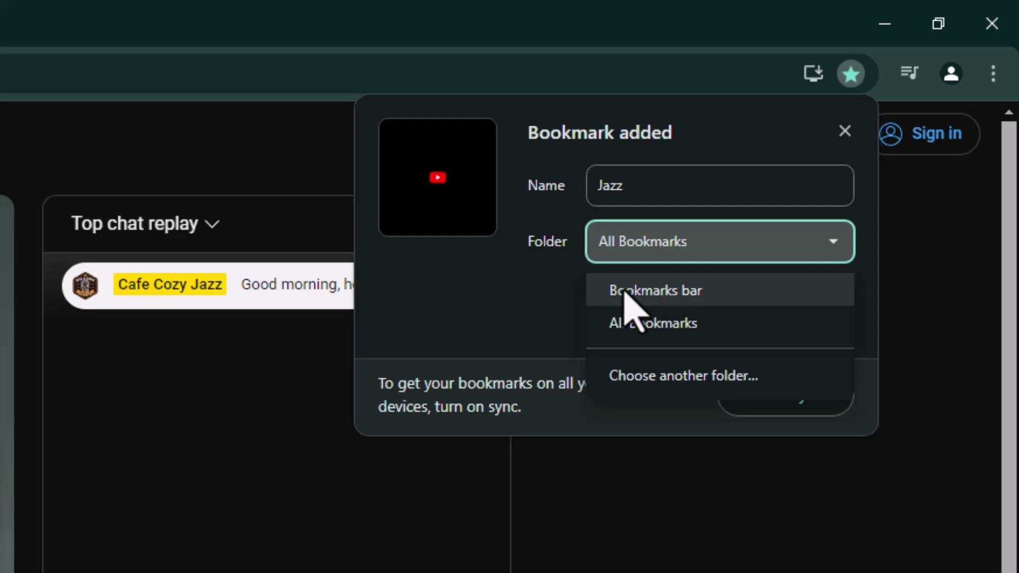
left_click(624, 292)
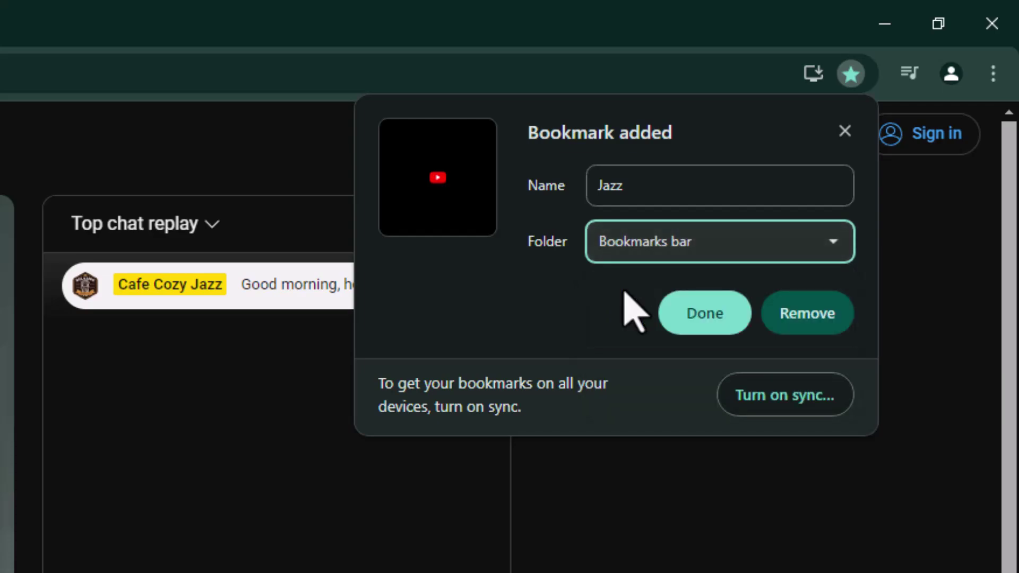
left_click(734, 329)
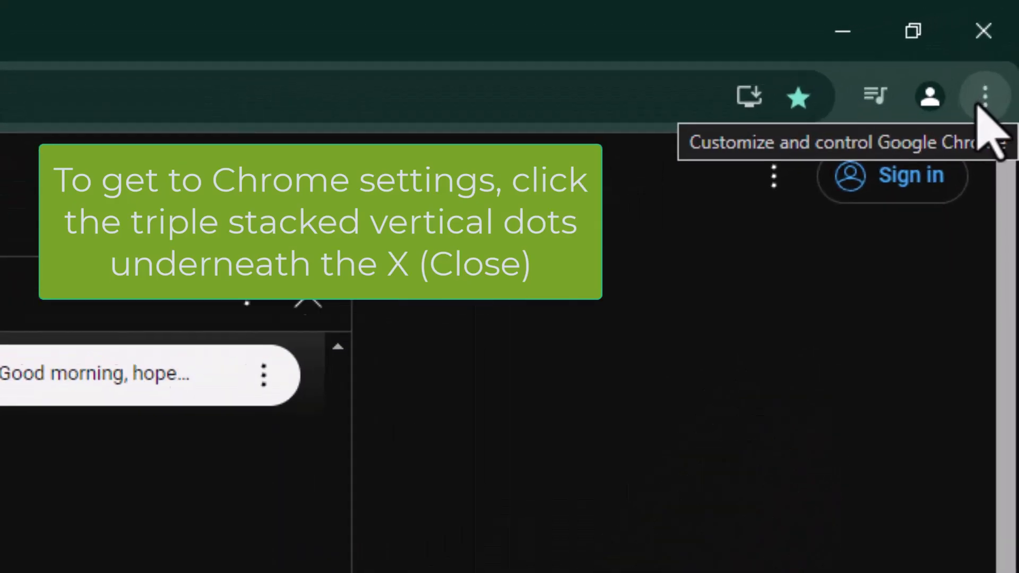
Step: Turn on Show bookmarks bar from the Bookmarks and lists menu
left_click(984, 97)
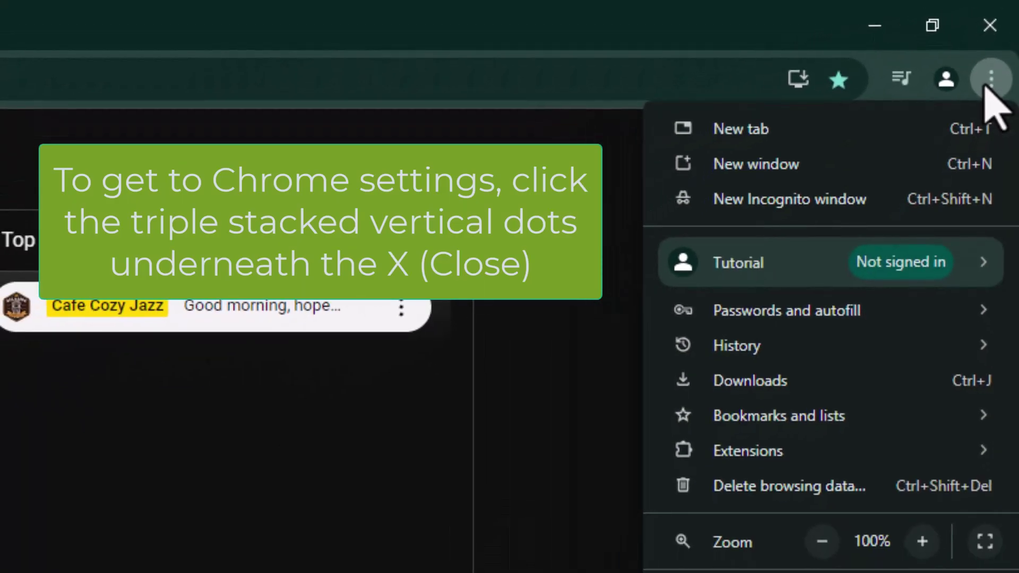
mouse_move(803, 420)
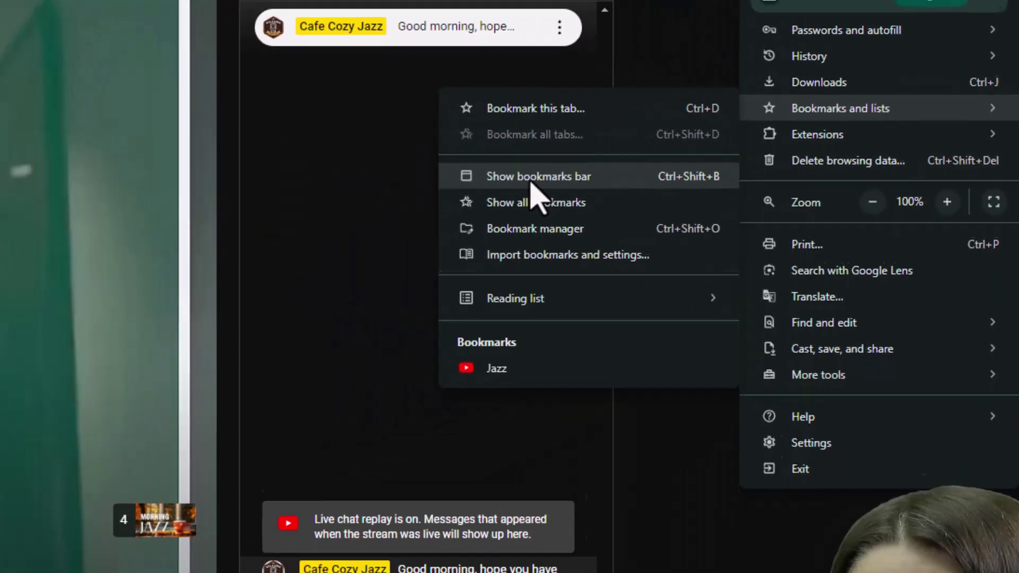
left_click(363, 186)
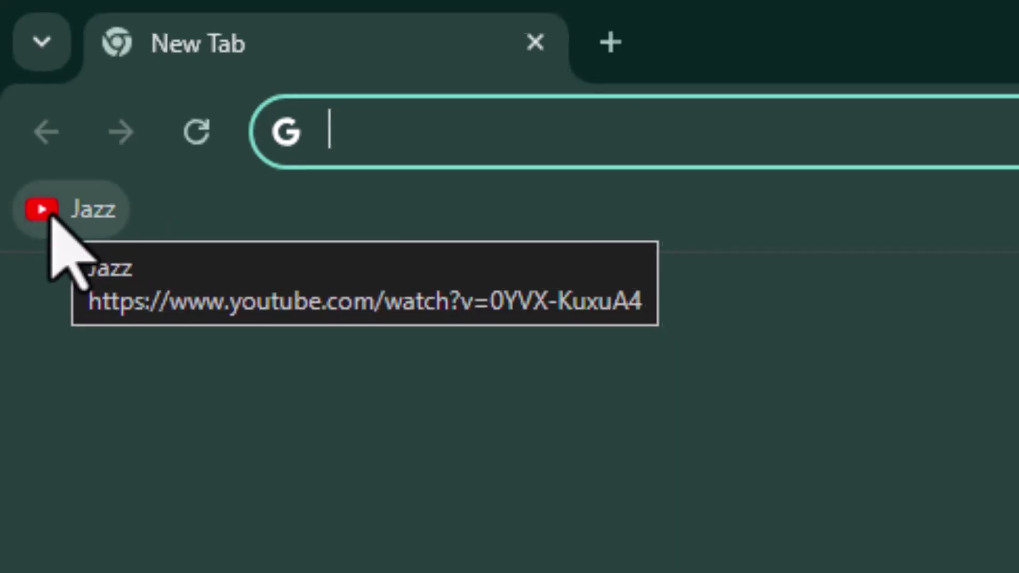
Step: Open the Jazz bookmark from the bookmarks bar
left_click(52, 218)
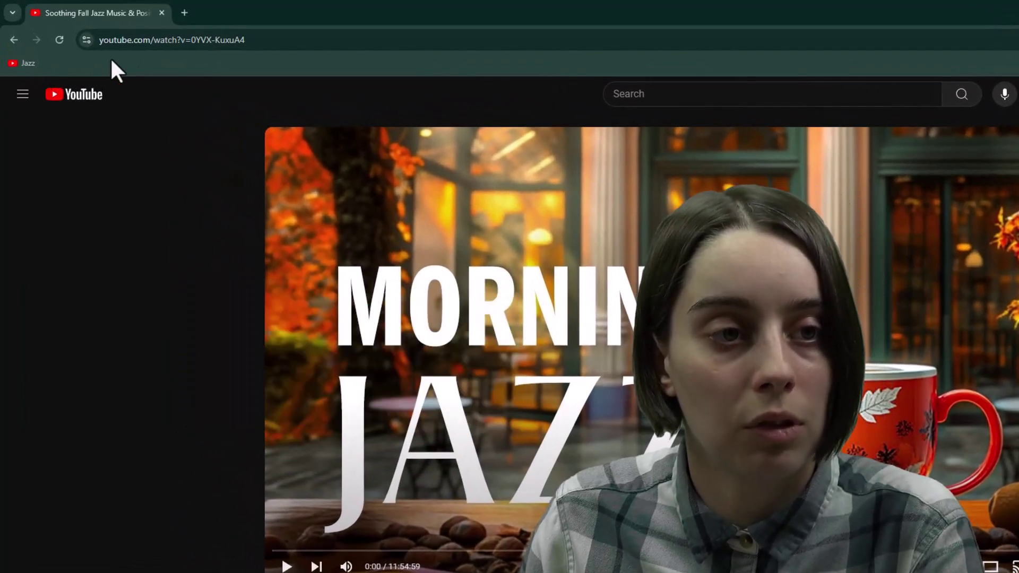
Step: Open the Bookmark manager from the bookmarks bar's context menu
right_click(154, 65)
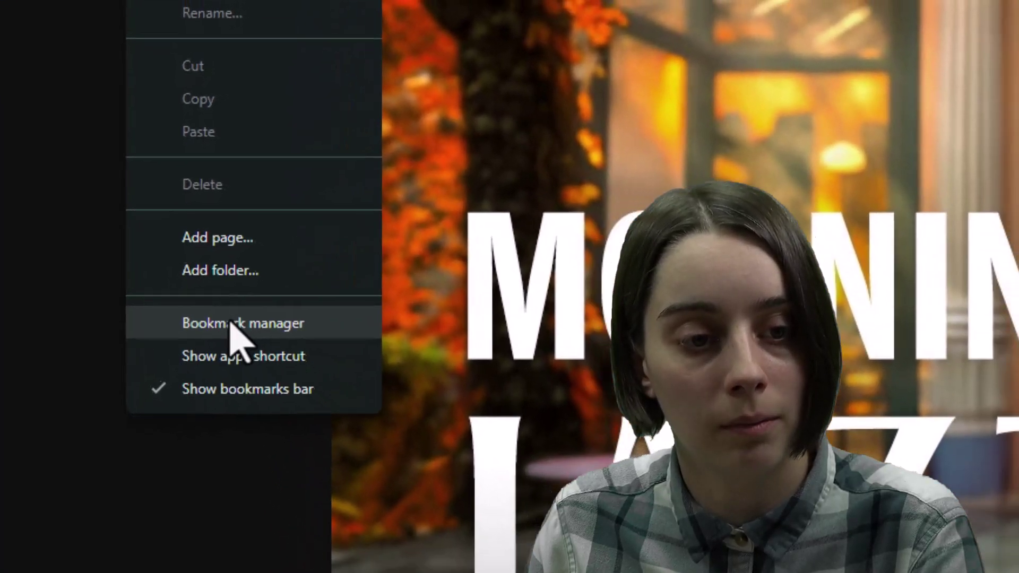
left_click(244, 340)
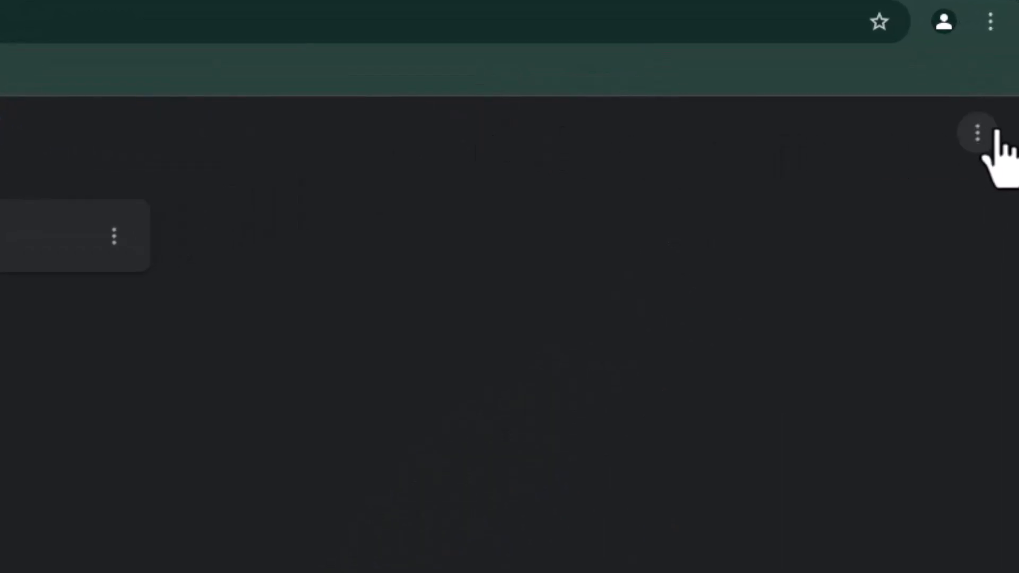
Step: Add a new bookmark folder named 'Music' through the Organize menu
left_click(996, 138)
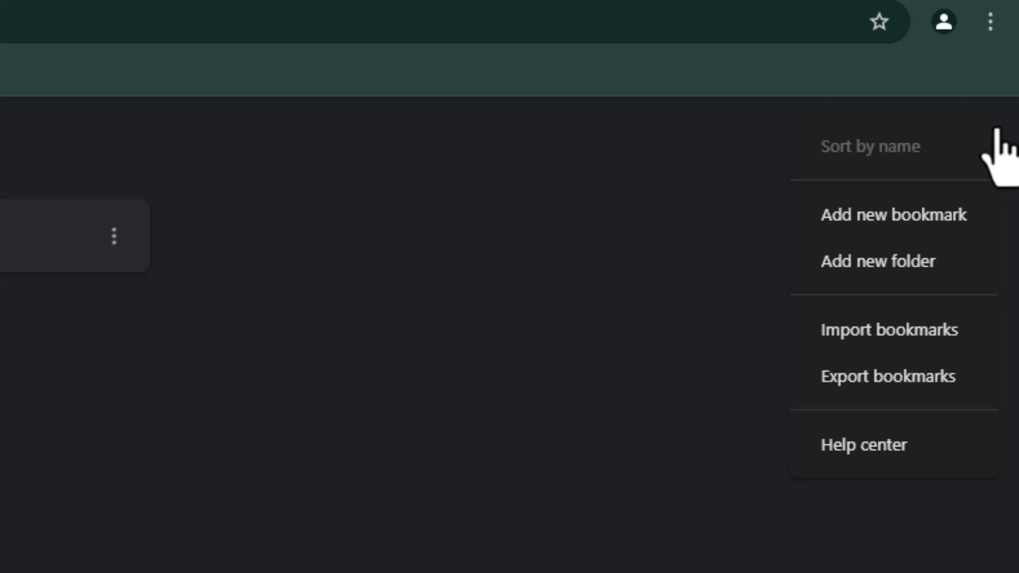
key("Escape")
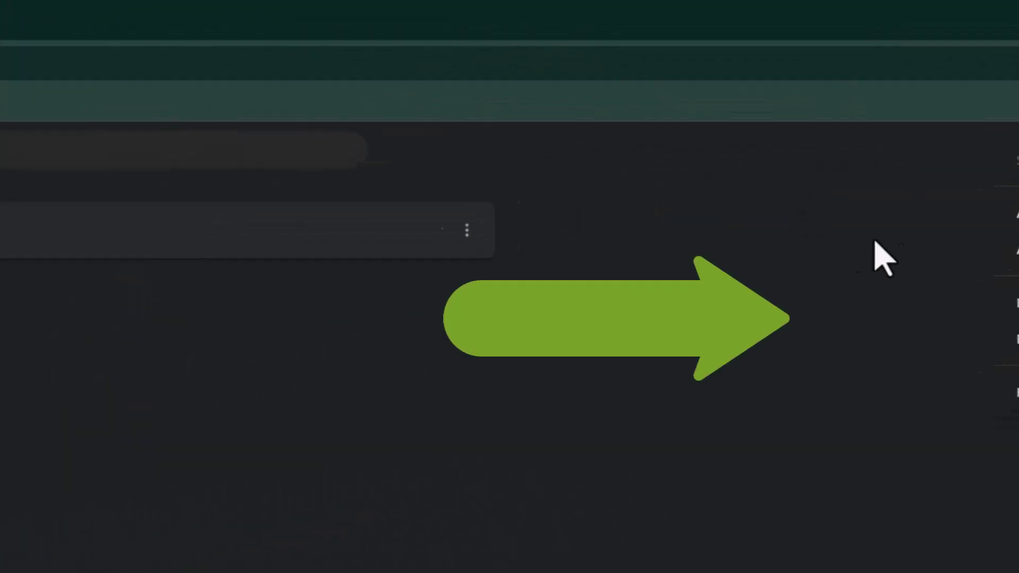
left_click(1000, 83)
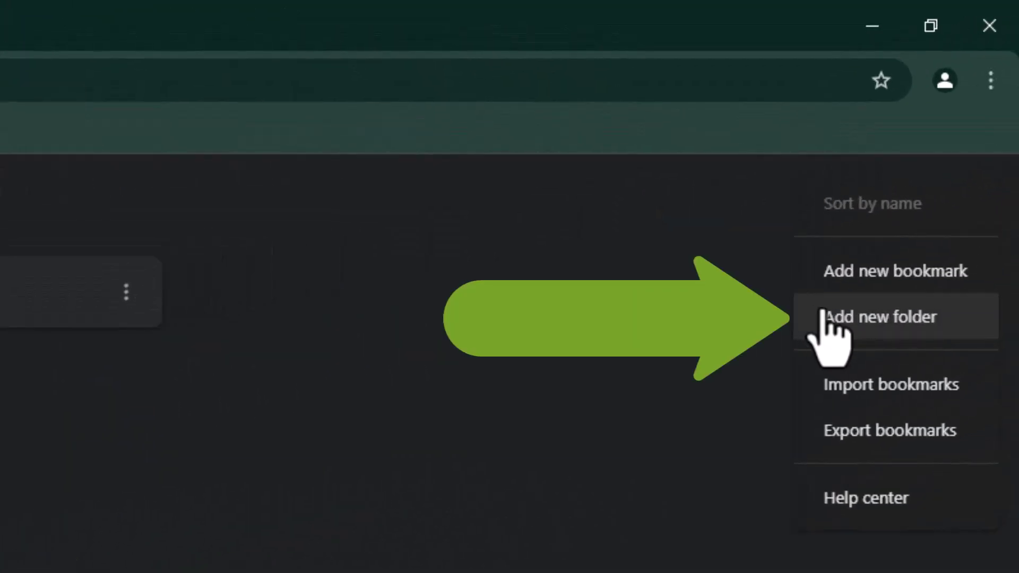
left_click(852, 321)
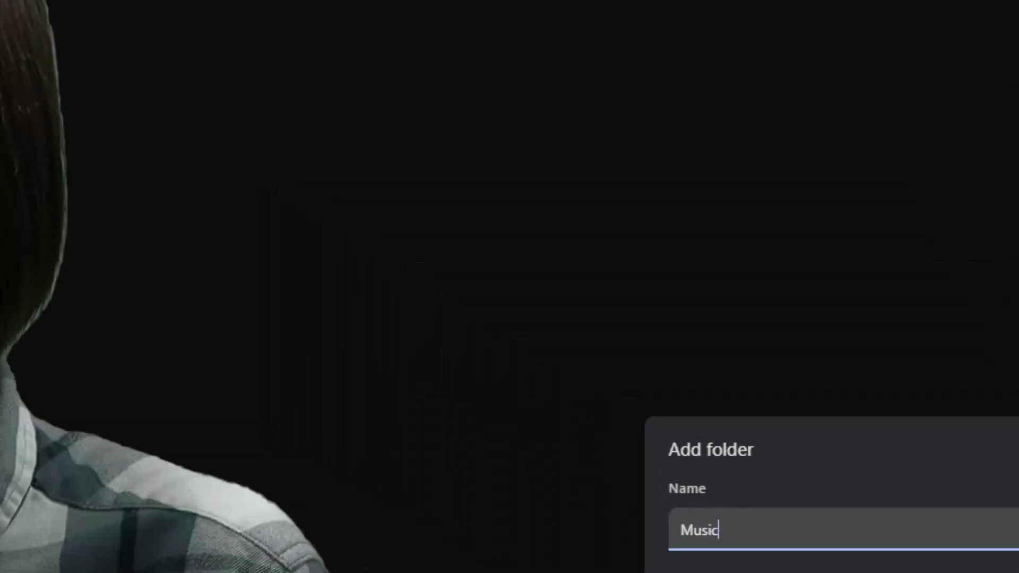
left_click(849, 392)
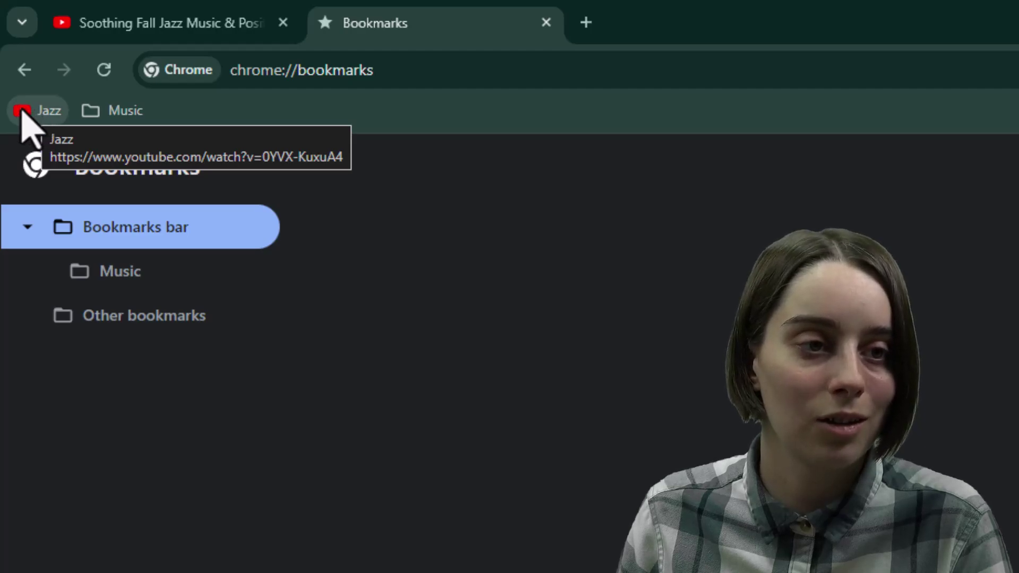
Step: Drag the Jazz bookmark into the Music folder and check that it's inside
left_click_drag(21, 111, 105, 111)
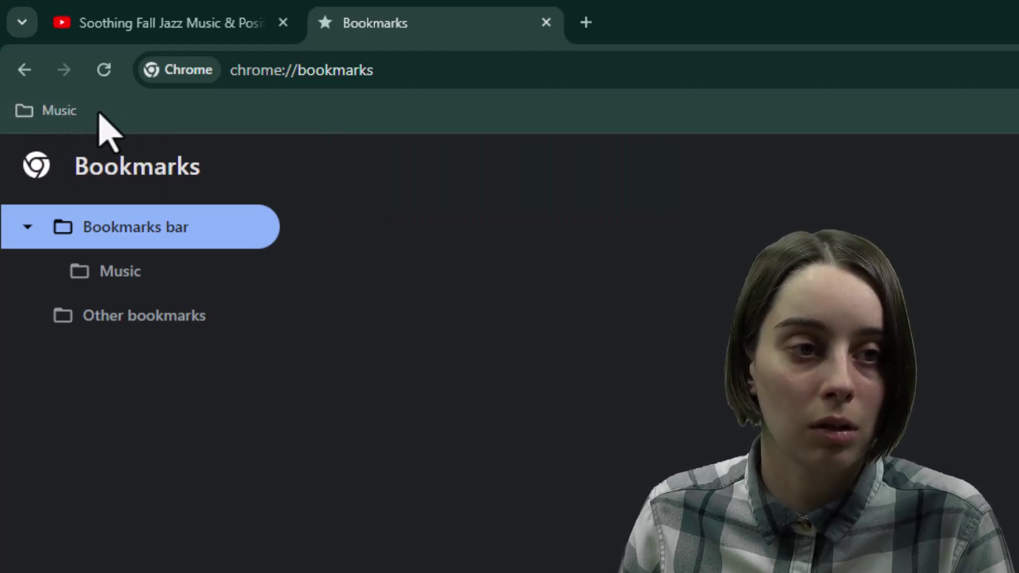
left_click(37, 120)
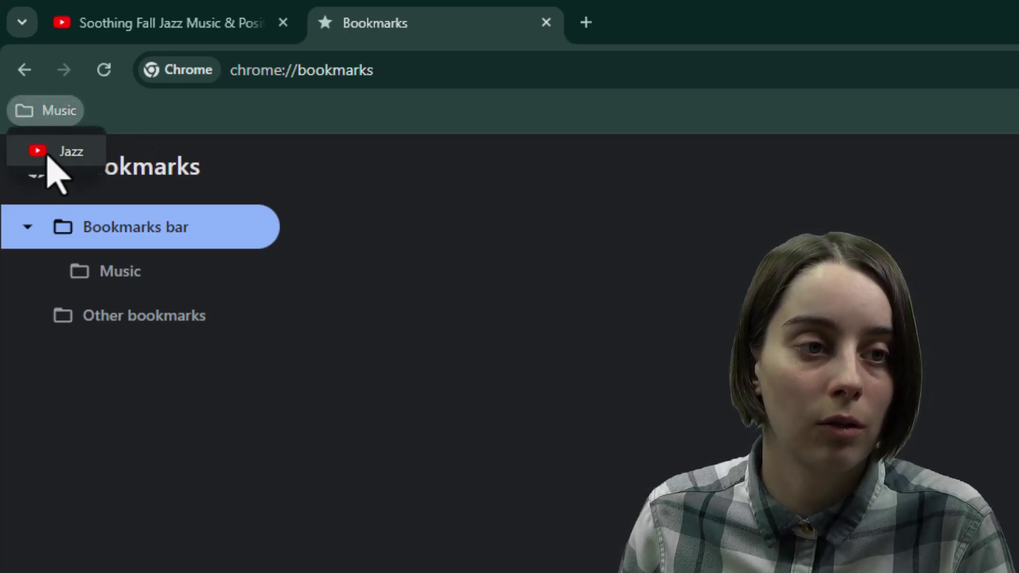
left_click(474, 424)
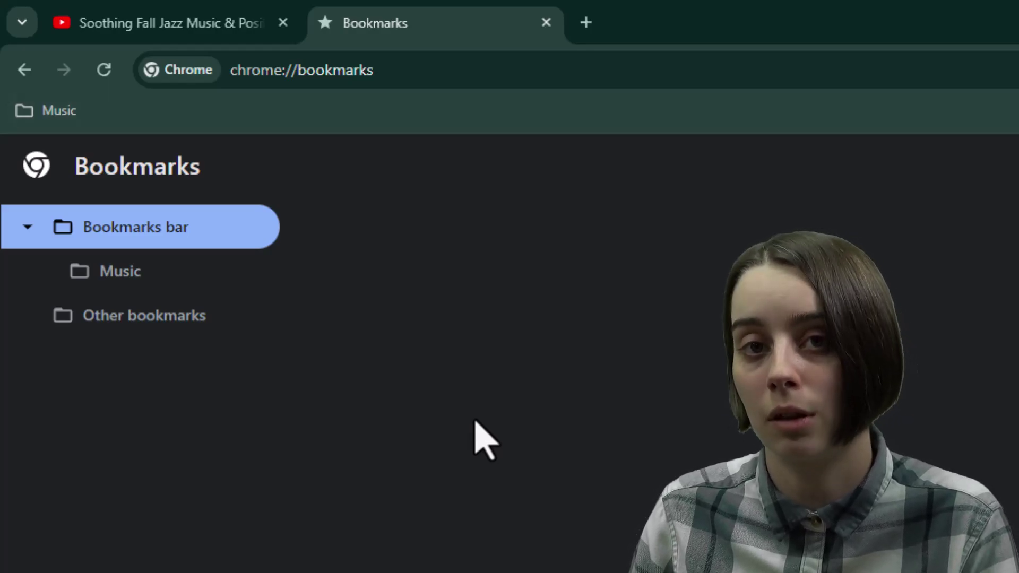
left_click(22, 107)
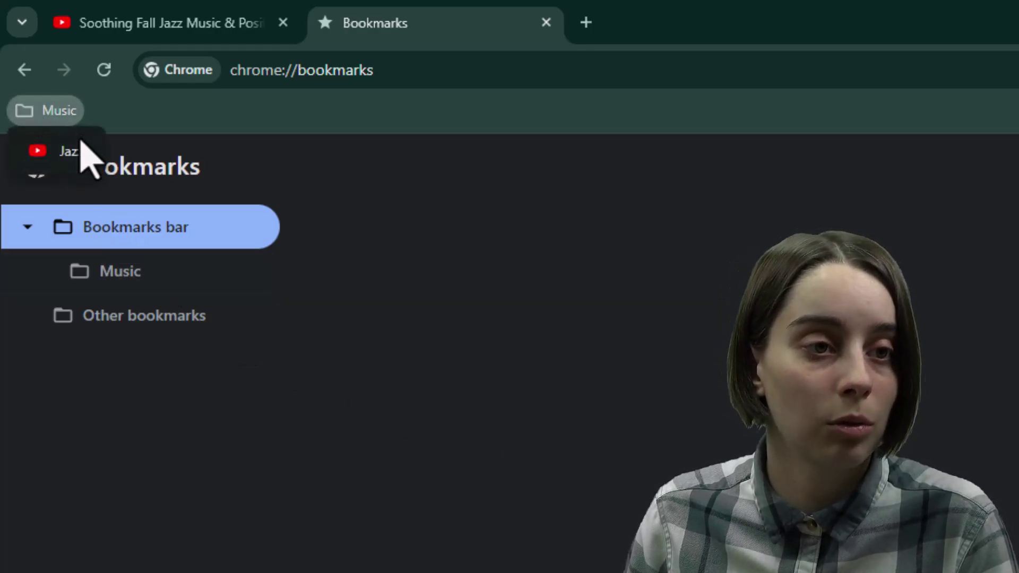
right_click(43, 156)
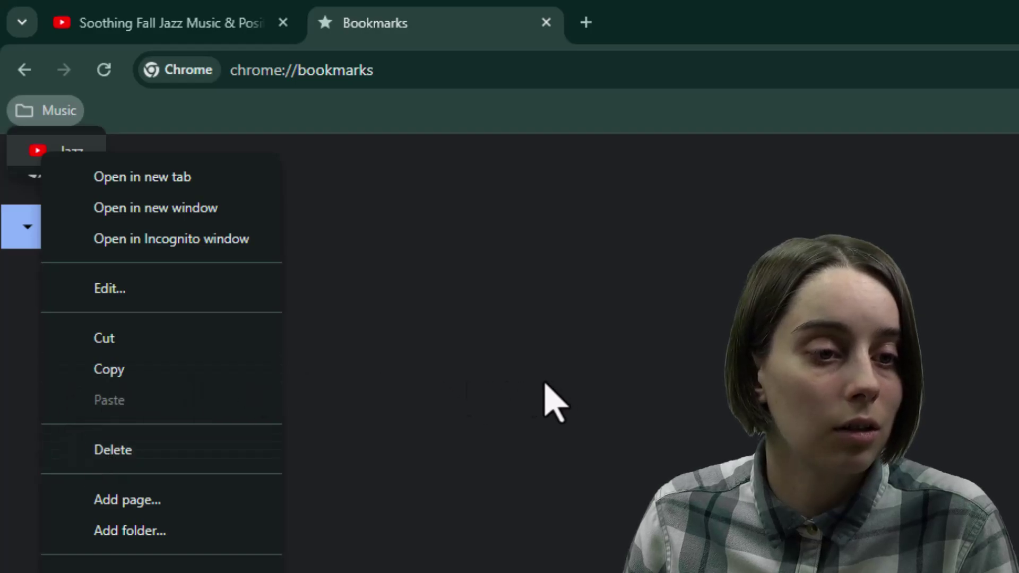
left_click(437, 364)
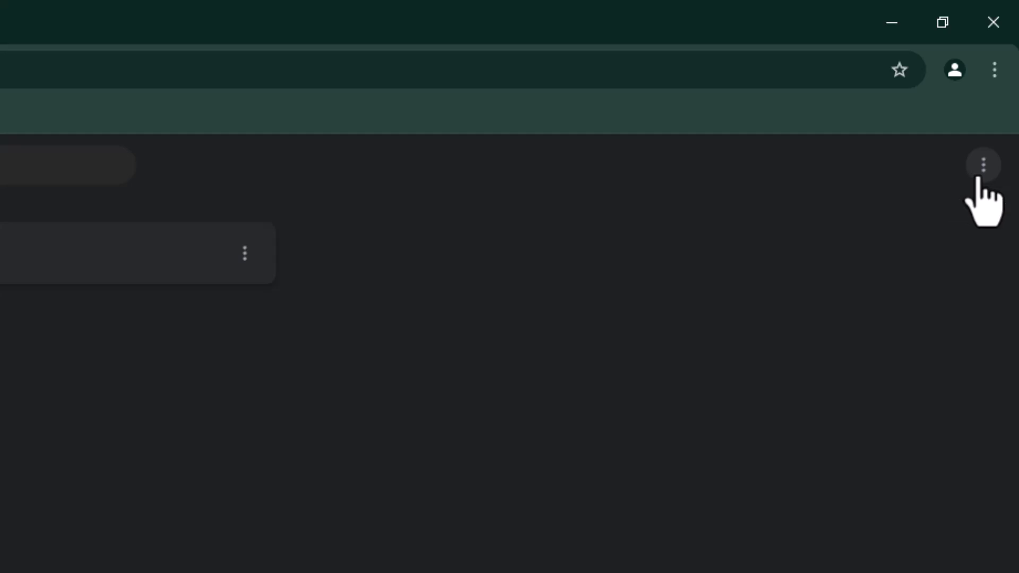
Step: Bring up the Import bookmarks and Export bookmarks options in the Organize menu
left_click(983, 166)
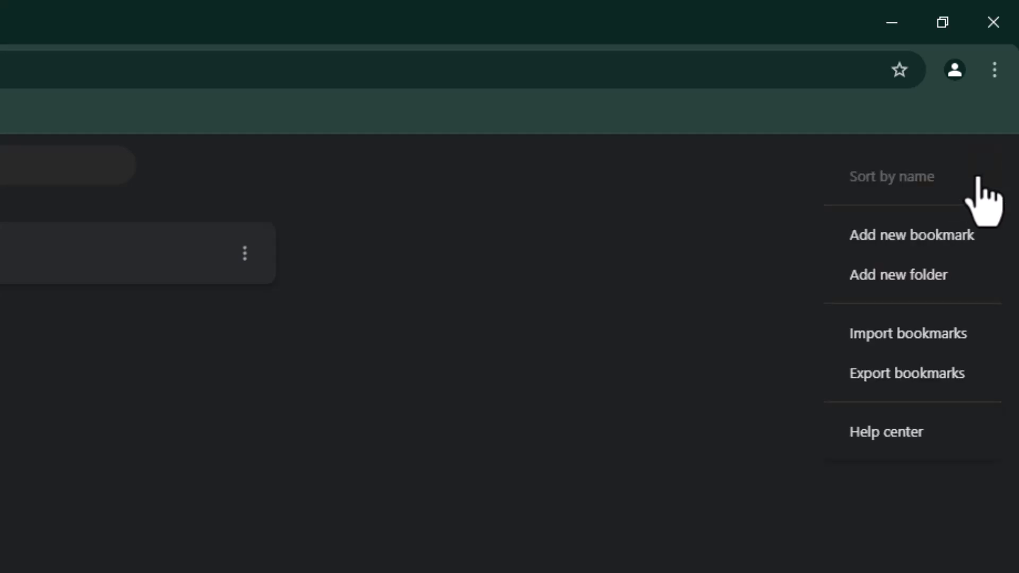
left_click(868, 340)
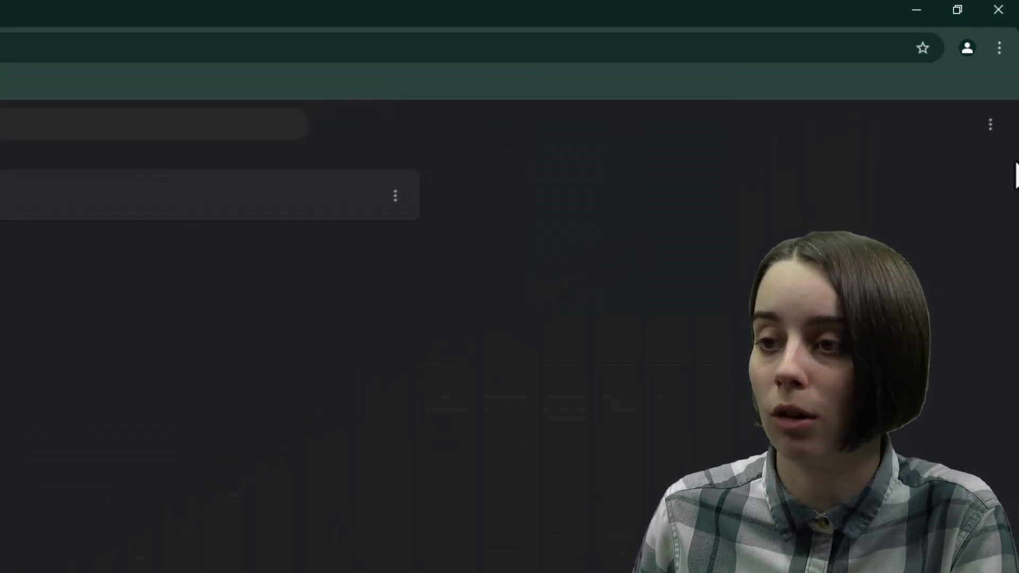
left_click(990, 125)
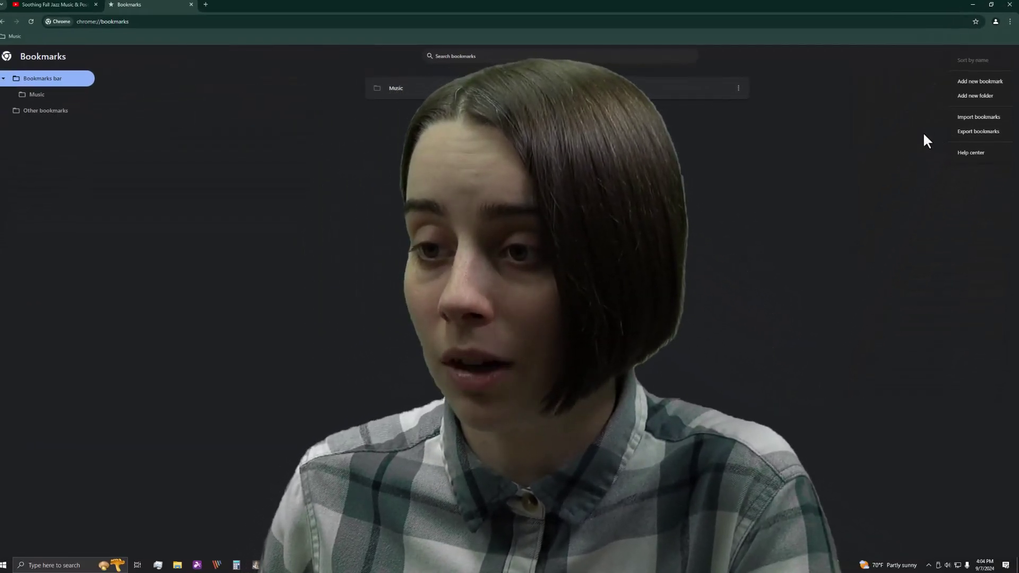
Step: Dismiss the Organize menu, leaving Music as the bar's only item
left_click(909, 142)
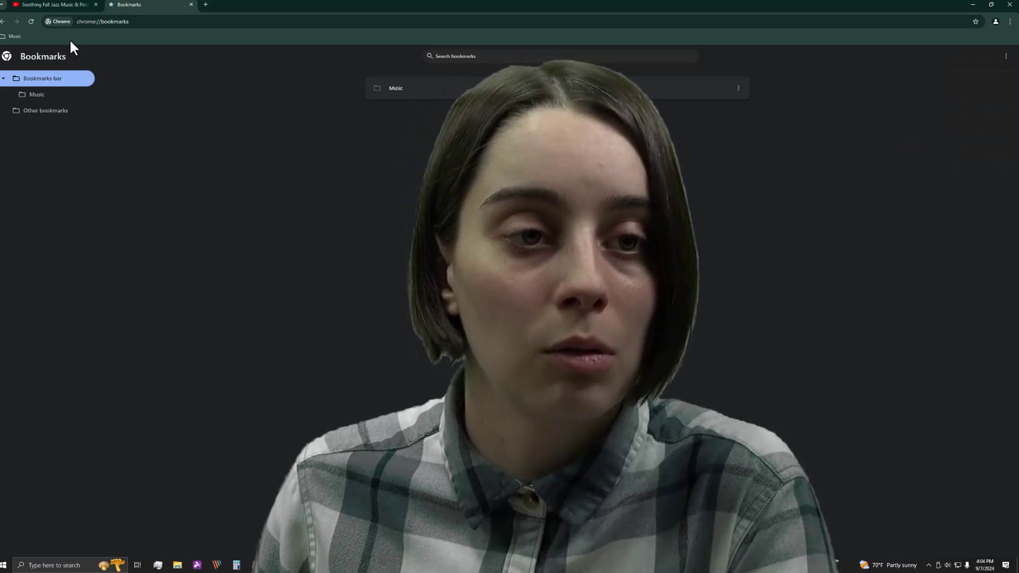